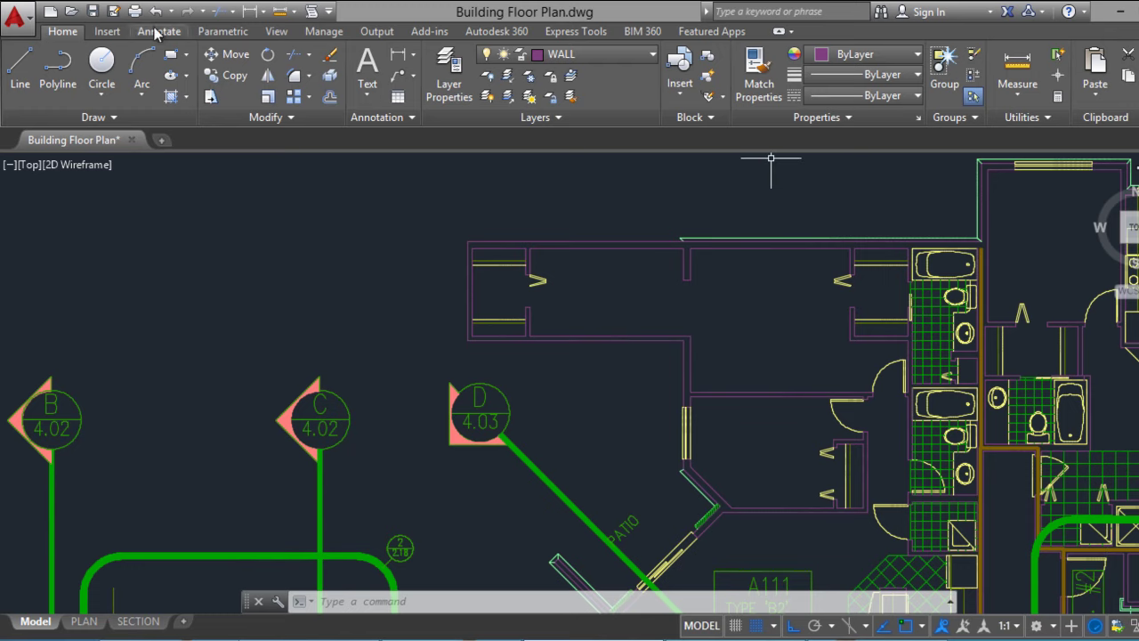
# Copy the Automatic Save File Location path C:\Users\User\appdata\local\temp\ from the Options Files tab.
pyautogui.click(17, 30)
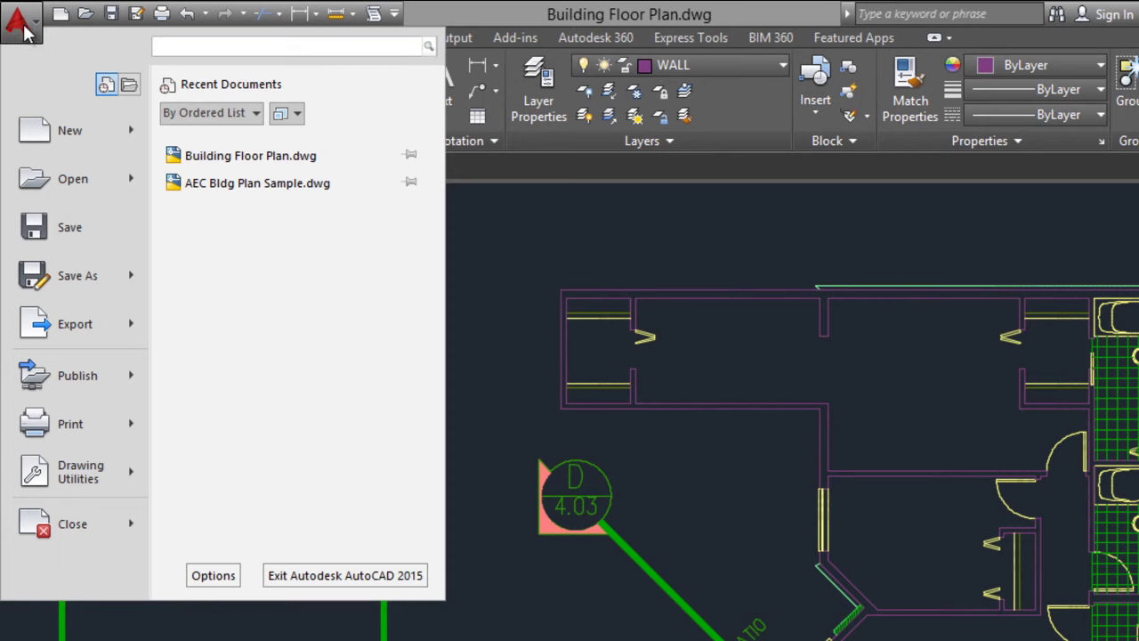
pyautogui.click(203, 577)
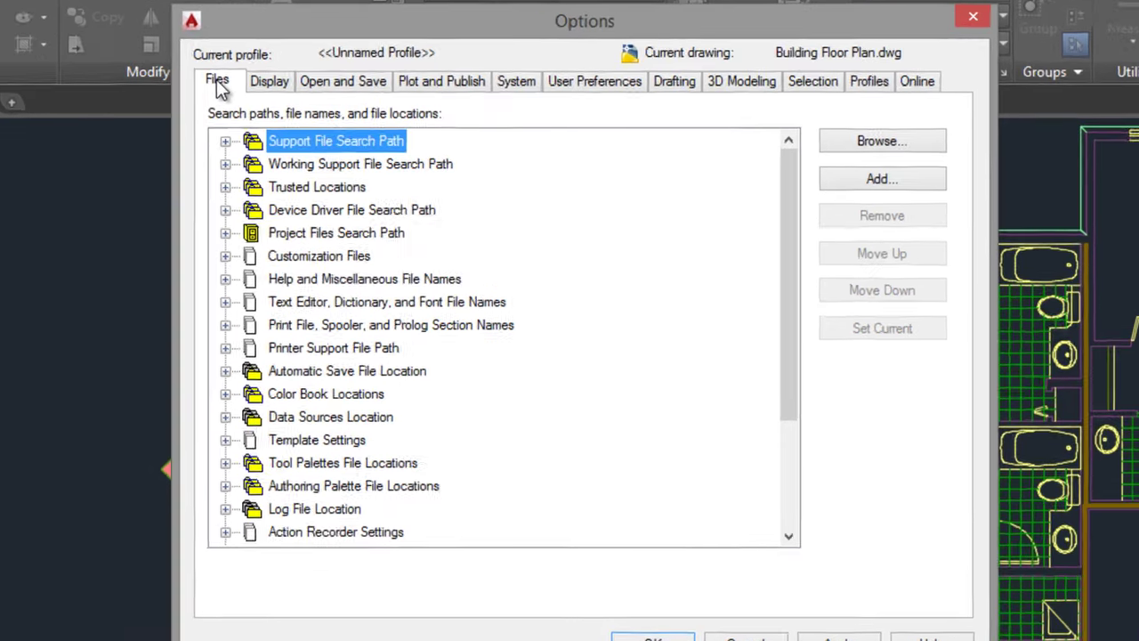
pyautogui.click(219, 84)
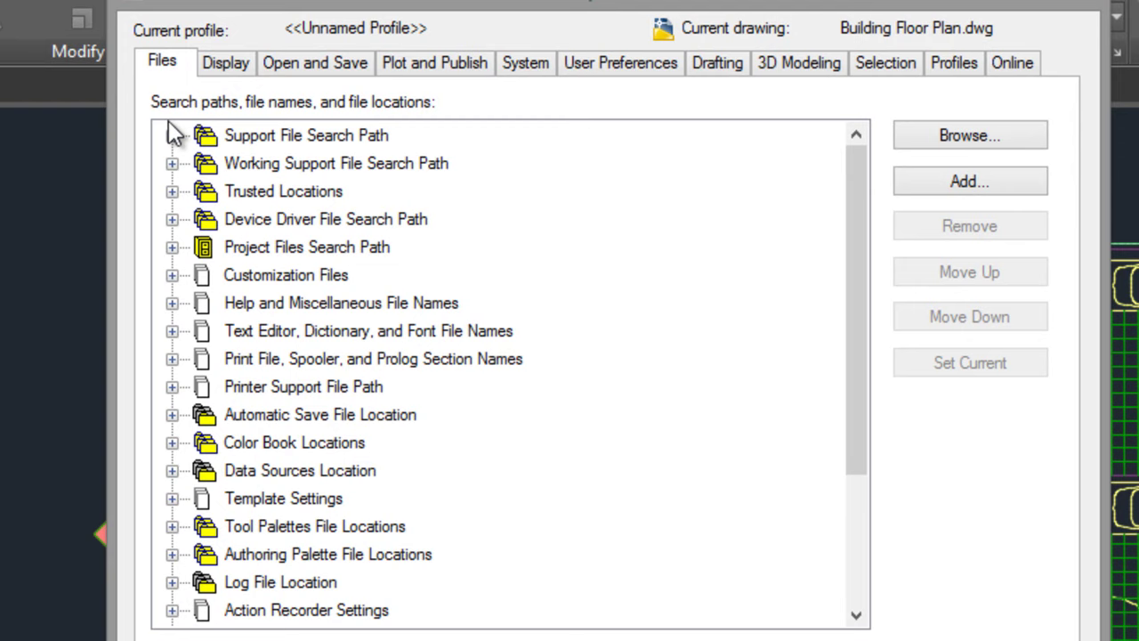
pyautogui.moveTo(249, 414)
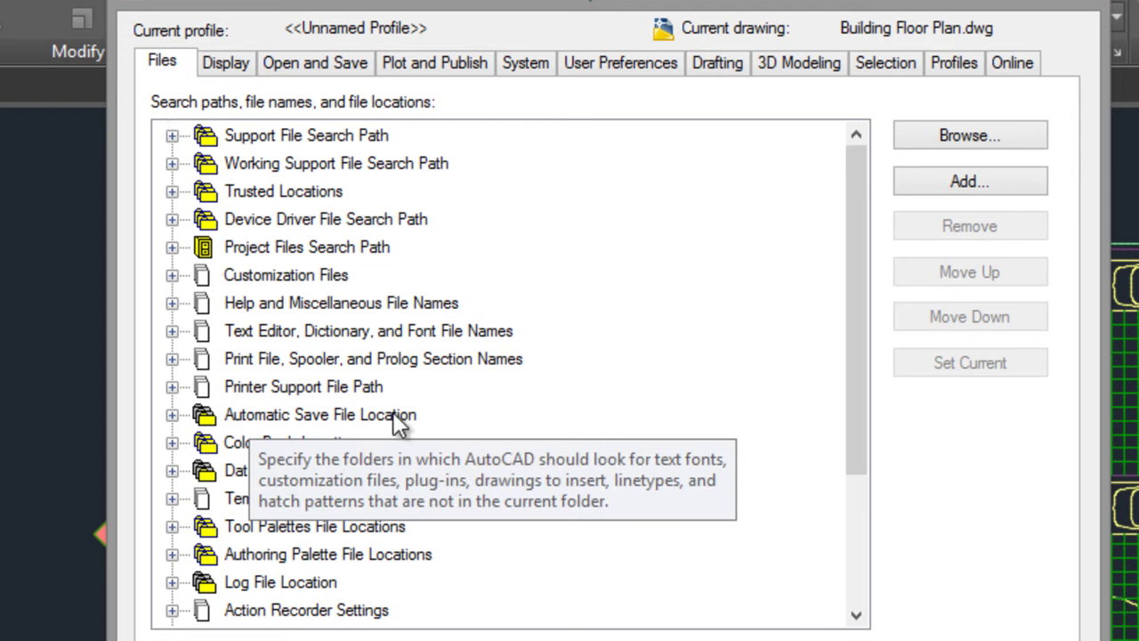
pyautogui.click(172, 414)
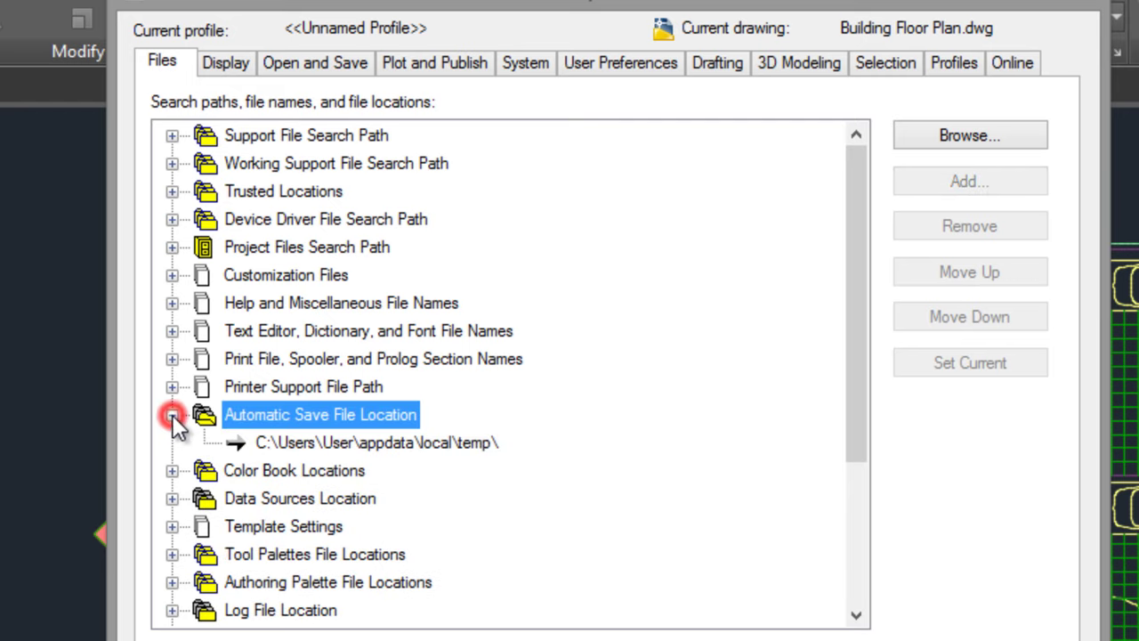
pyautogui.click(364, 445)
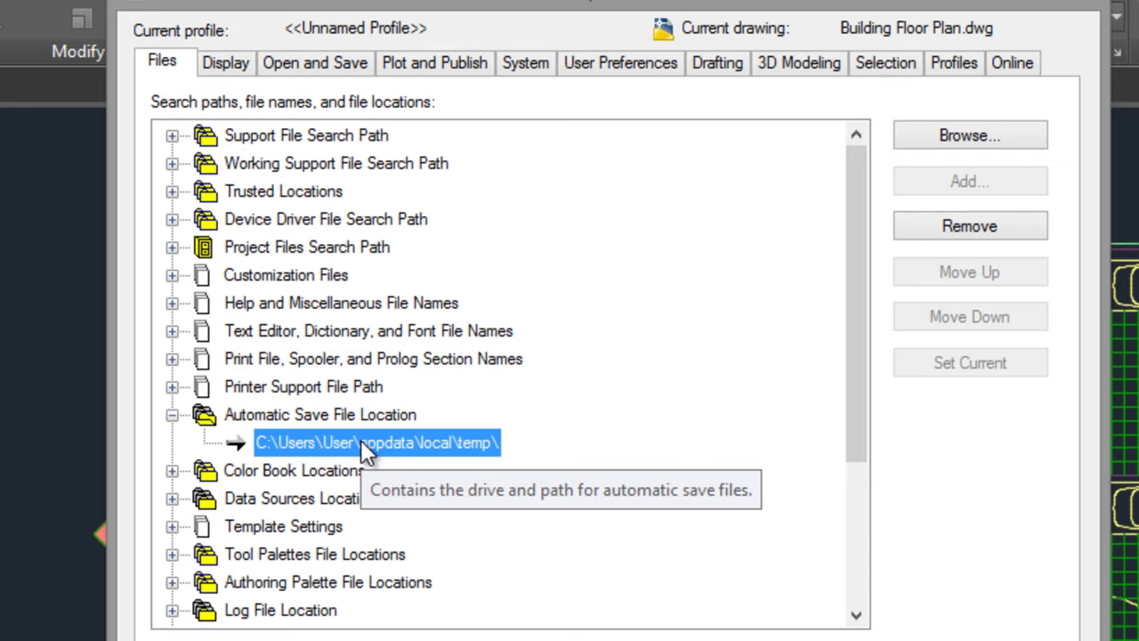
pyautogui.click(360, 439)
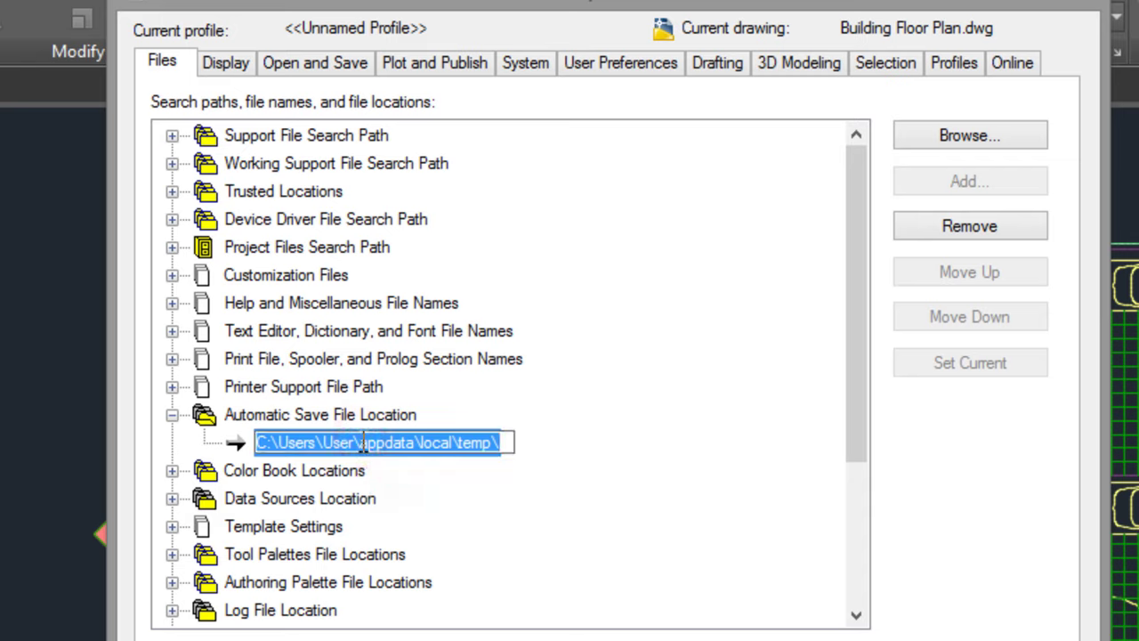
pyautogui.rightClick(361, 441)
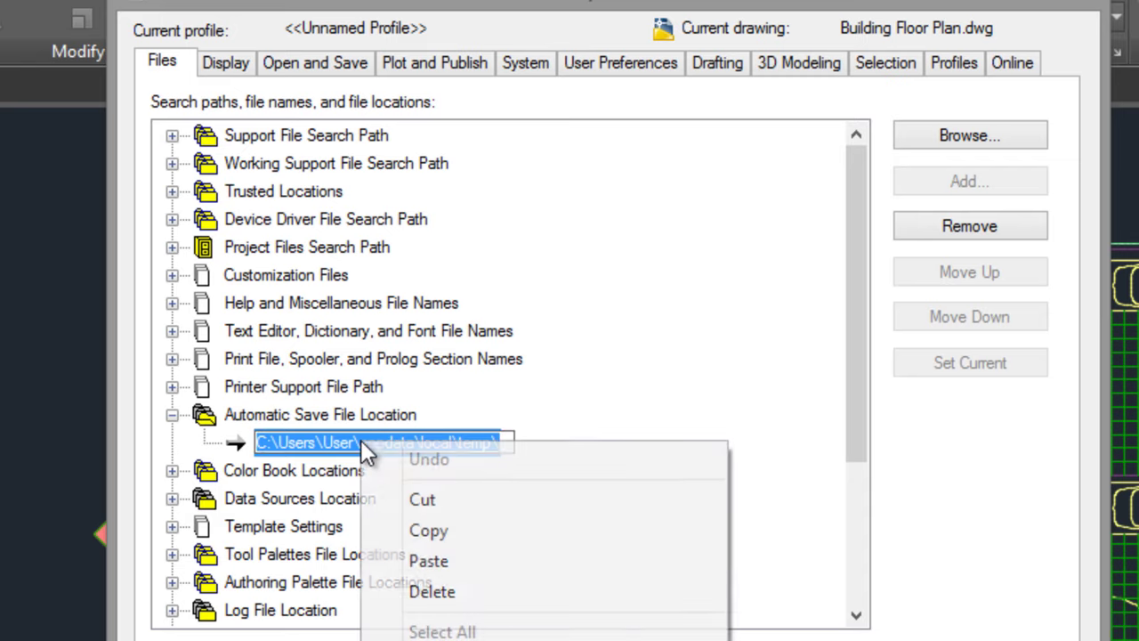
pyautogui.click(411, 527)
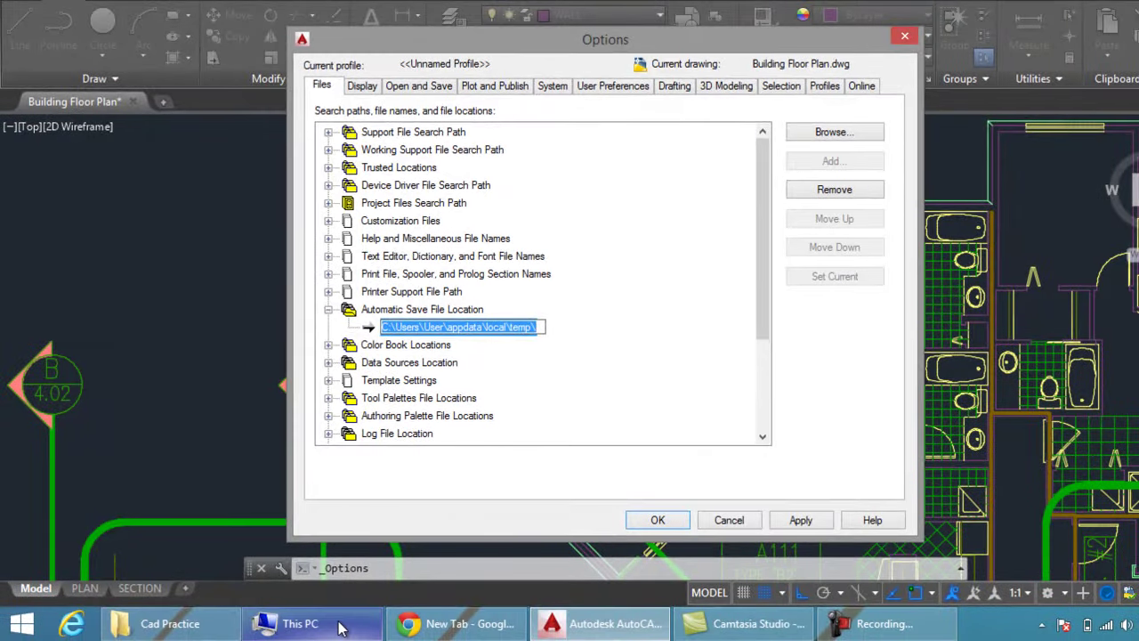
# Browse This PC to the pasted Temp path and select the Building Floor Plan_1_1_3167 autosave file.
pyautogui.click(341, 627)
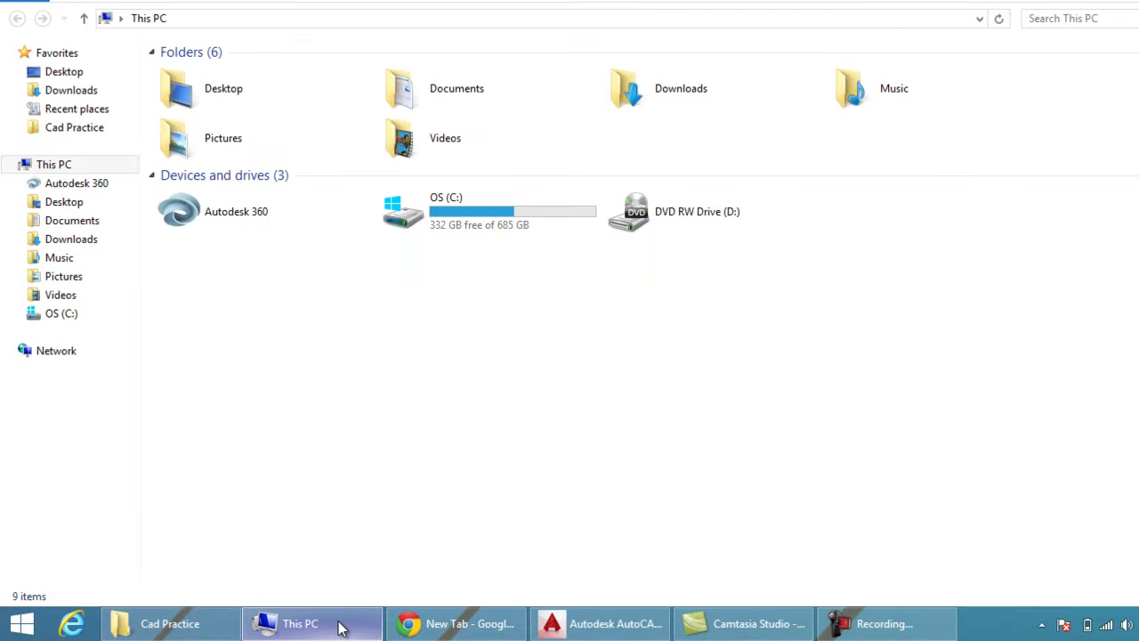
pyautogui.click(292, 22)
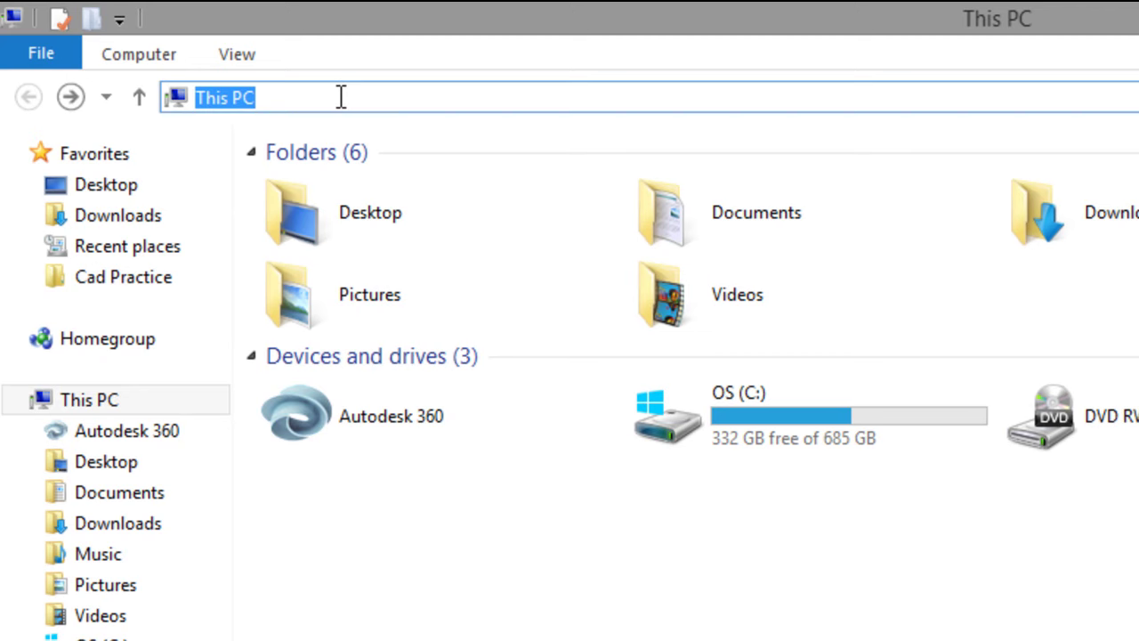
pyautogui.hotkey('ctrl', 'v')
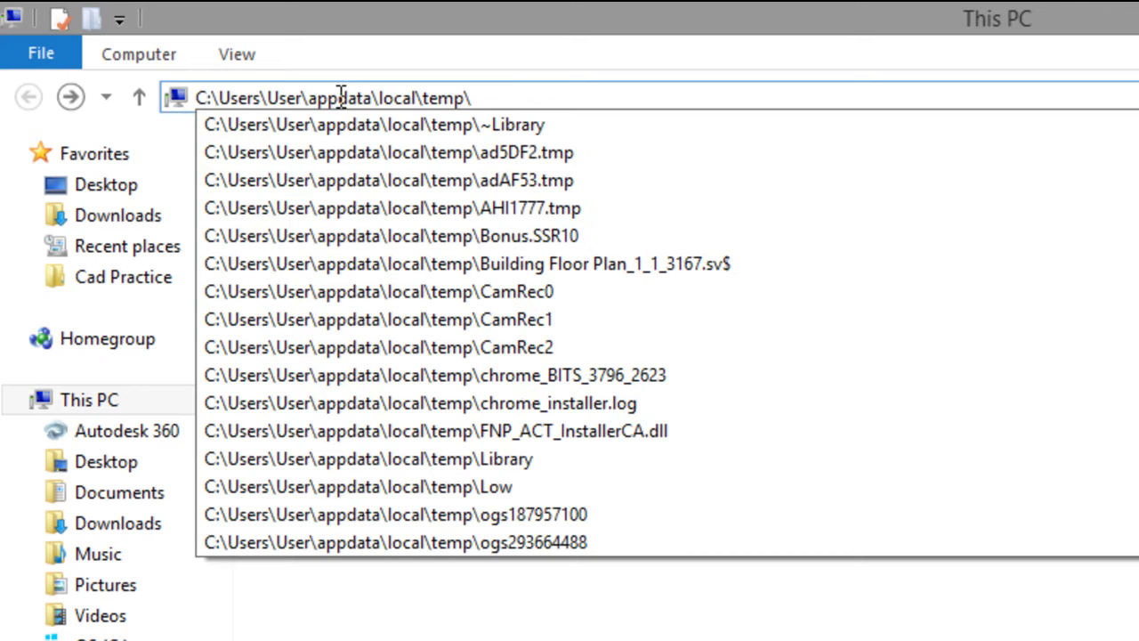
pyautogui.press('Return')
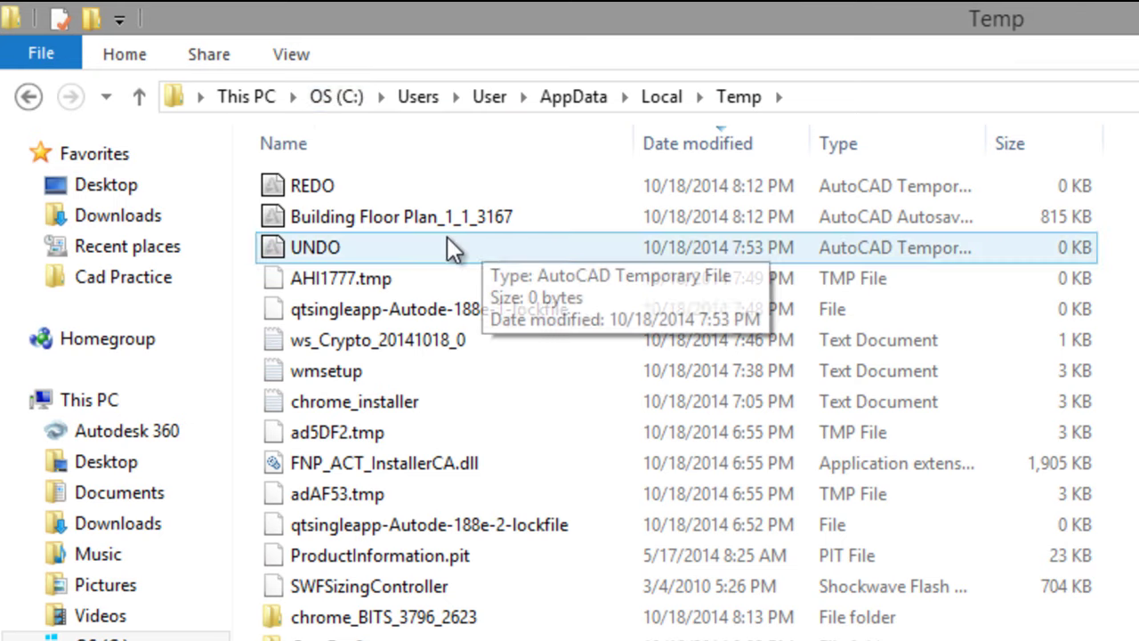
pyautogui.click(401, 223)
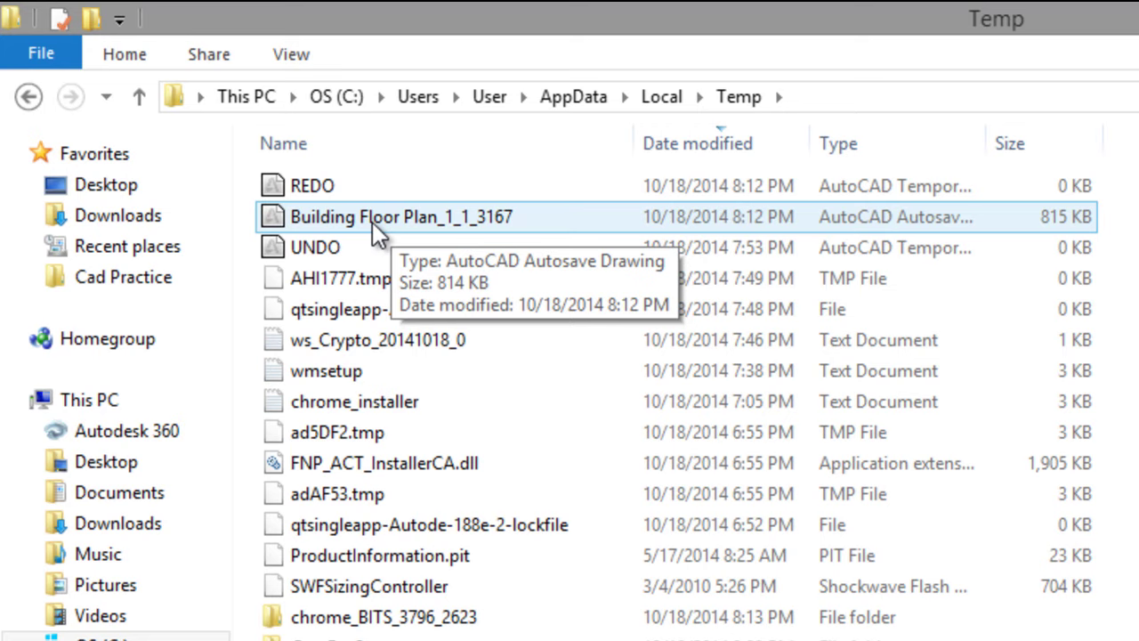
pyautogui.hotkey('ctrl', '+')
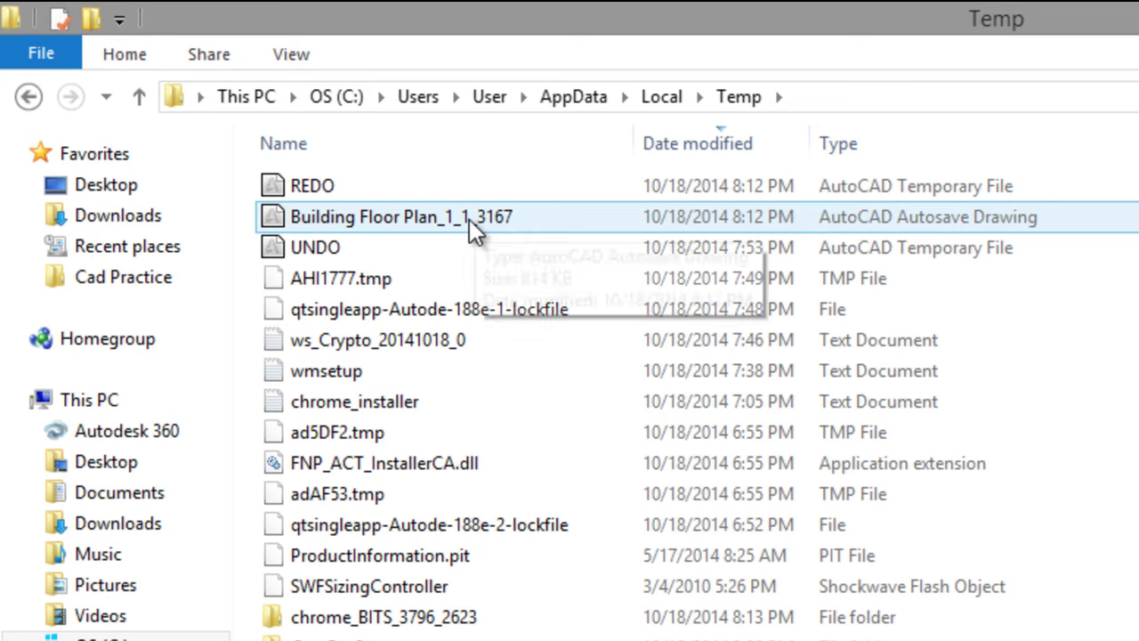
# Uncheck 'Hide extensions for known file types' in Folder Options so the .sv$ extension shows.
pyautogui.click(283, 54)
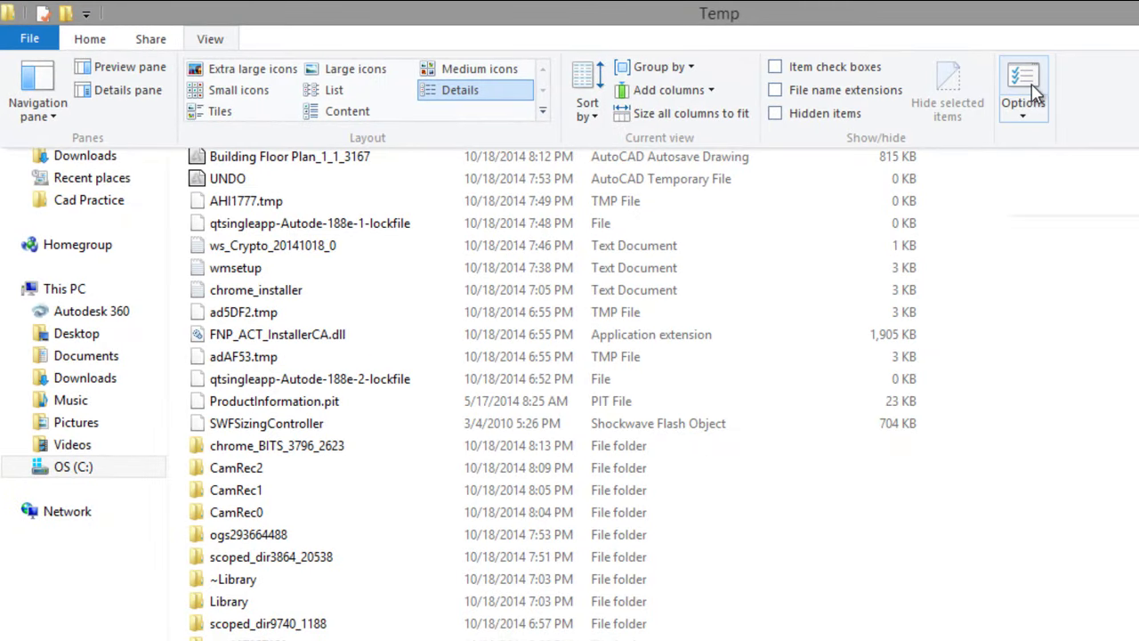
pyautogui.click(1032, 96)
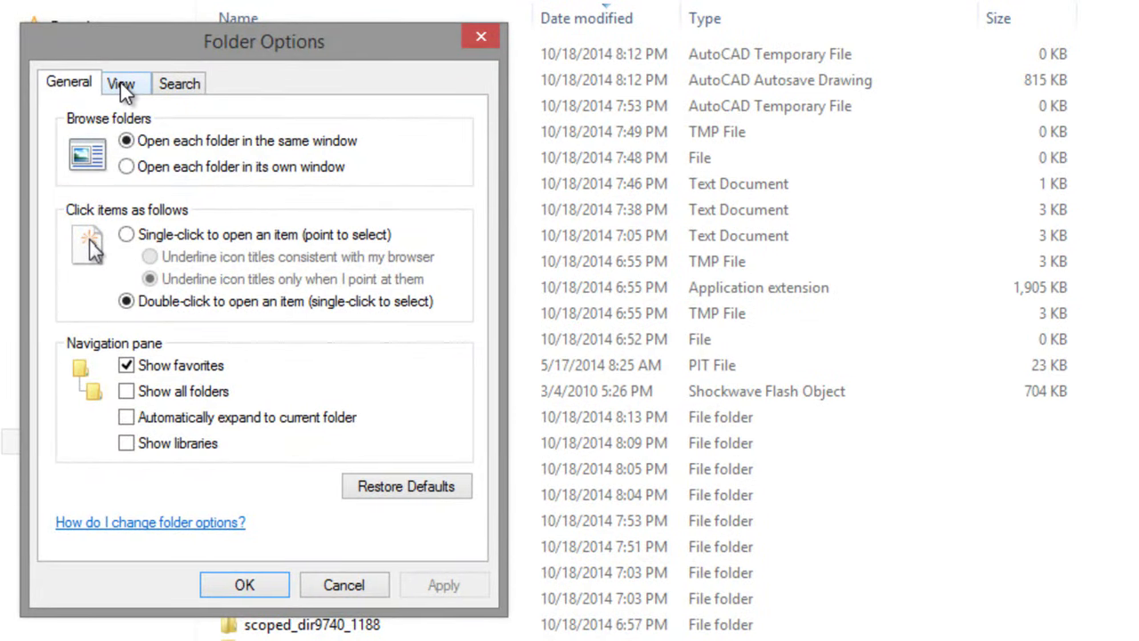
pyautogui.click(121, 85)
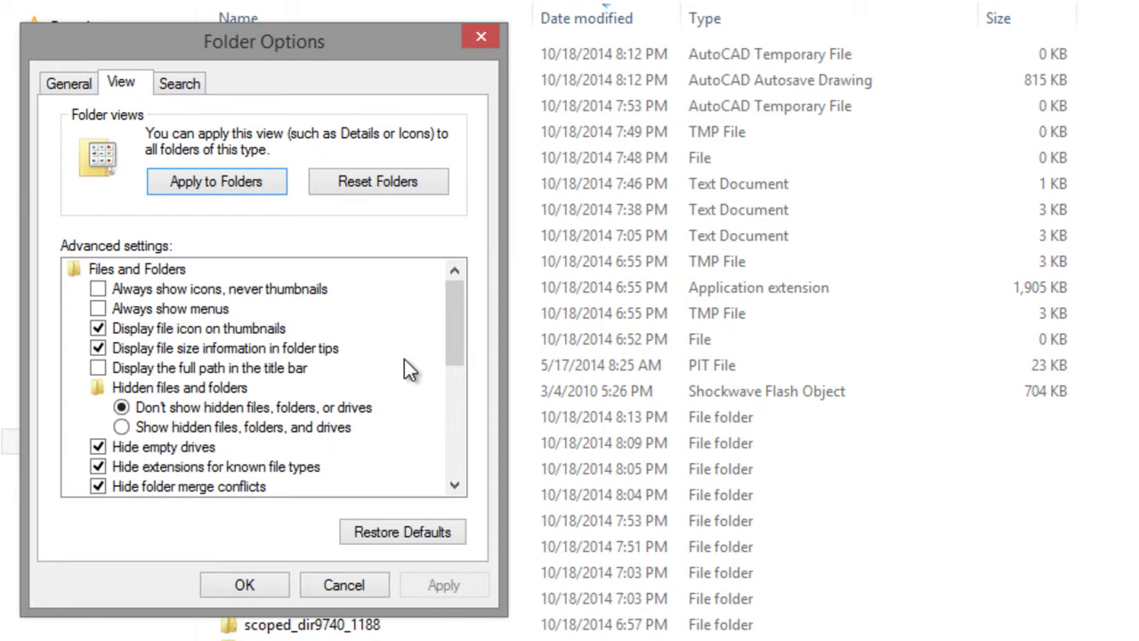
pyautogui.moveTo(451, 312); pyautogui.dragTo(162, 408)
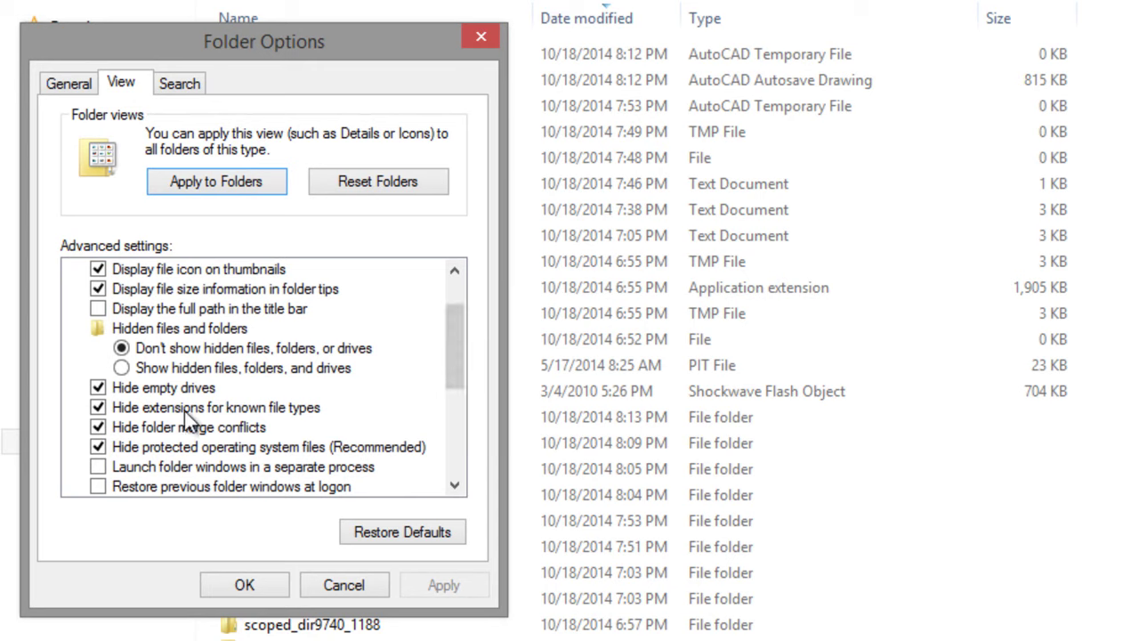
pyautogui.click(98, 406)
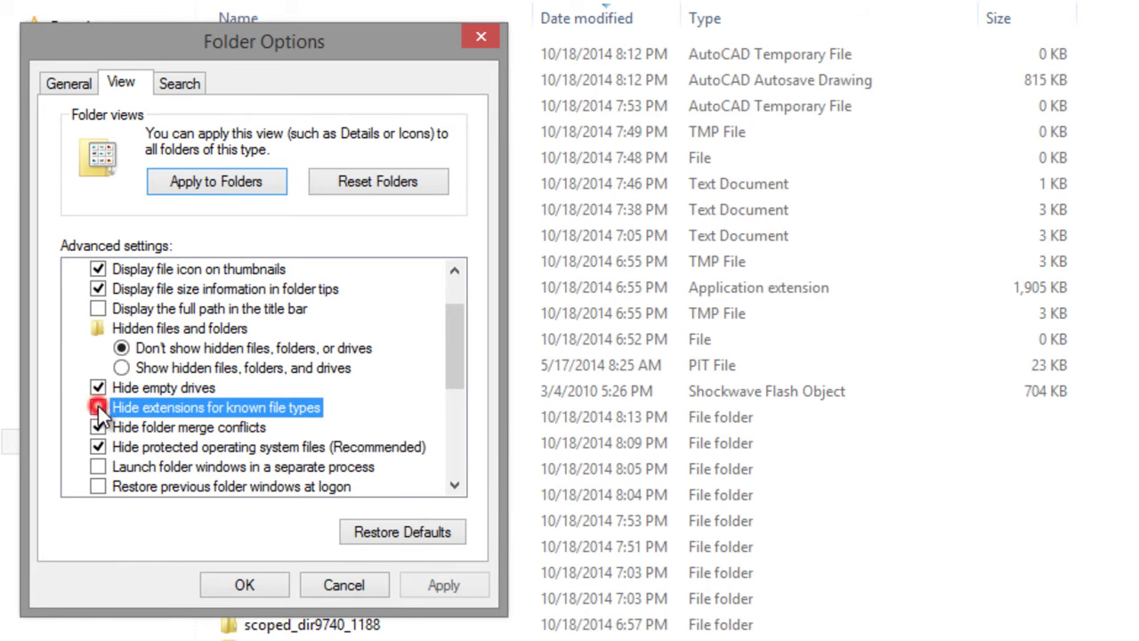
pyautogui.click(254, 585)
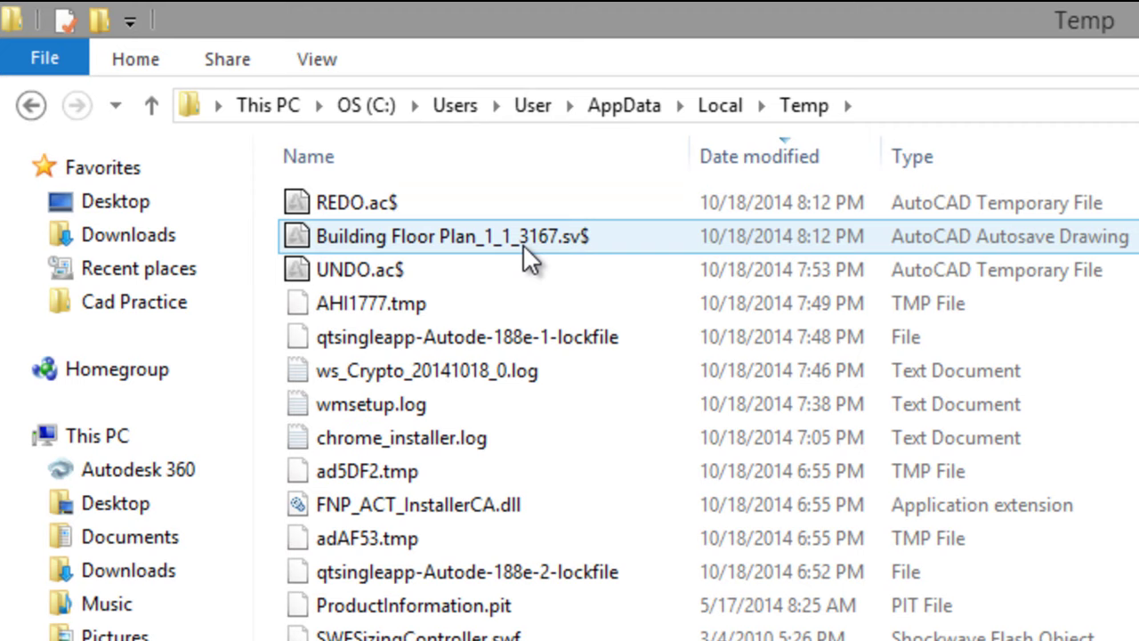
# Copy and paste Building Floor Plan_1_1_3167.sv$ to duplicate it in the Temp folder.
pyautogui.rightClick(462, 235)
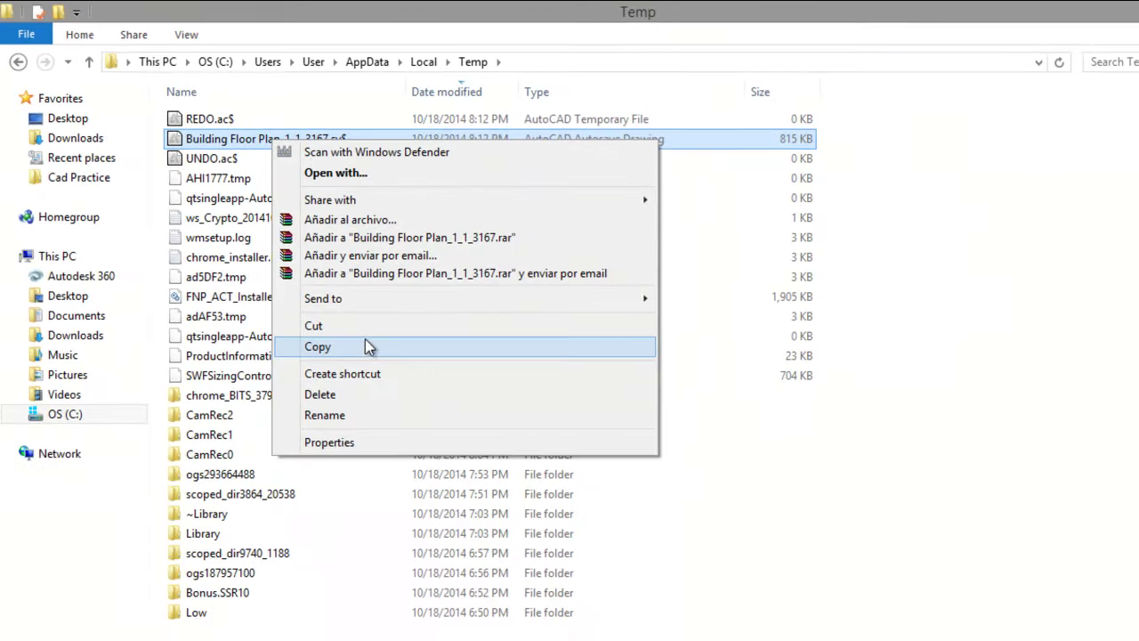
pyautogui.click(364, 346)
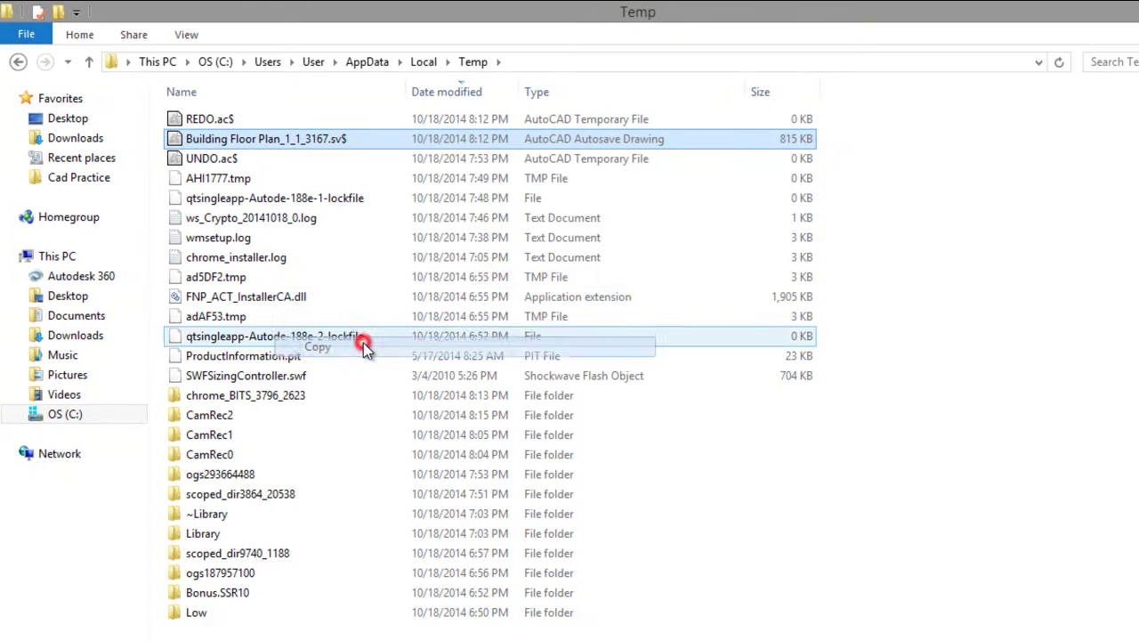
pyautogui.rightClick(870, 199)
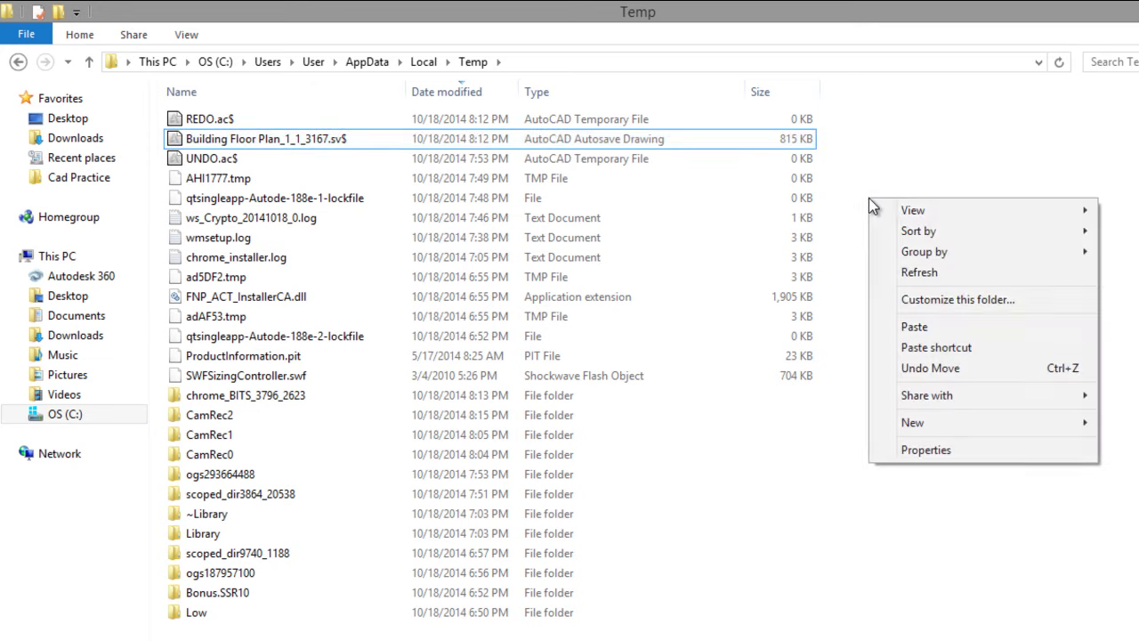
pyautogui.click(896, 326)
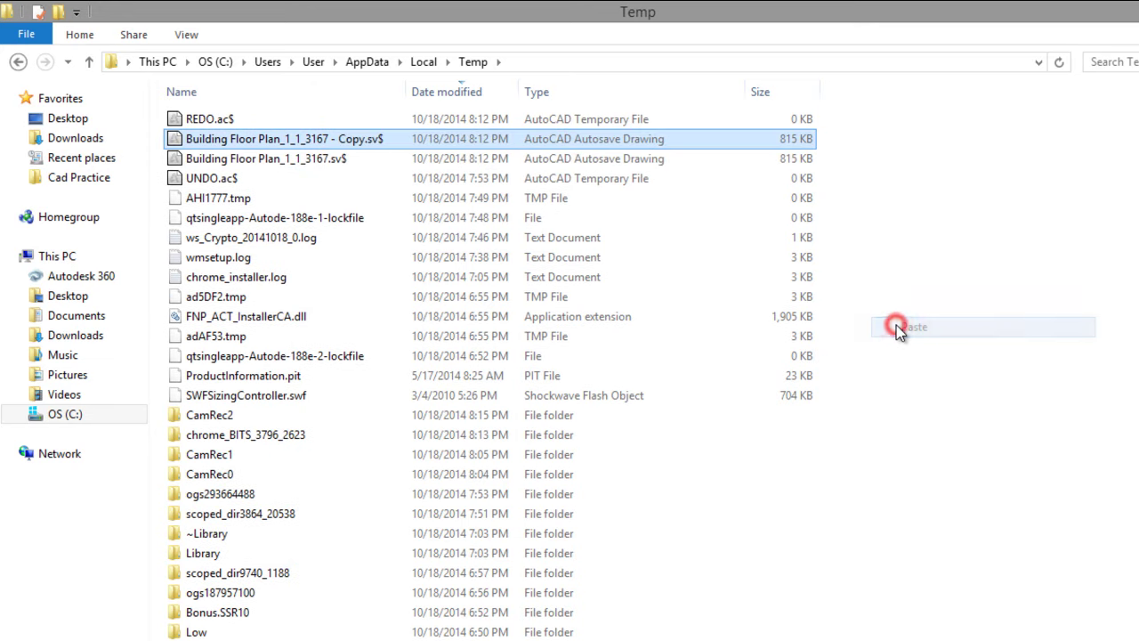
# Change the copy's extension from sv$ to dwg, making Building Floor Plan_1_1_3167 - Copy.dwg.
pyautogui.click(378, 142)
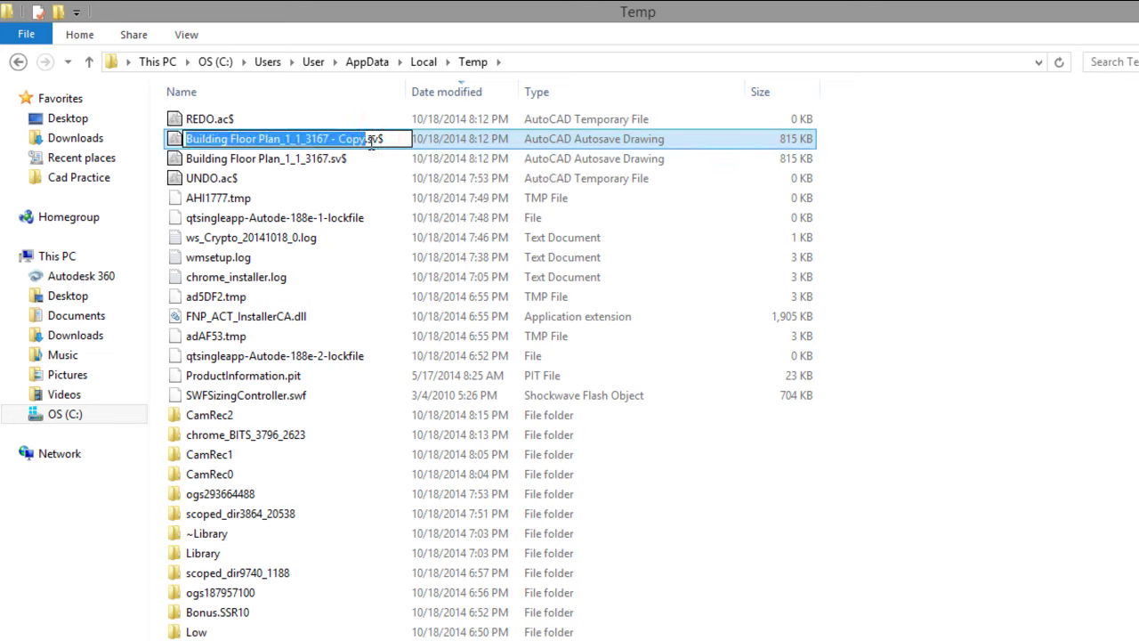
pyautogui.moveTo(368, 140); pyautogui.dragTo(401, 140)
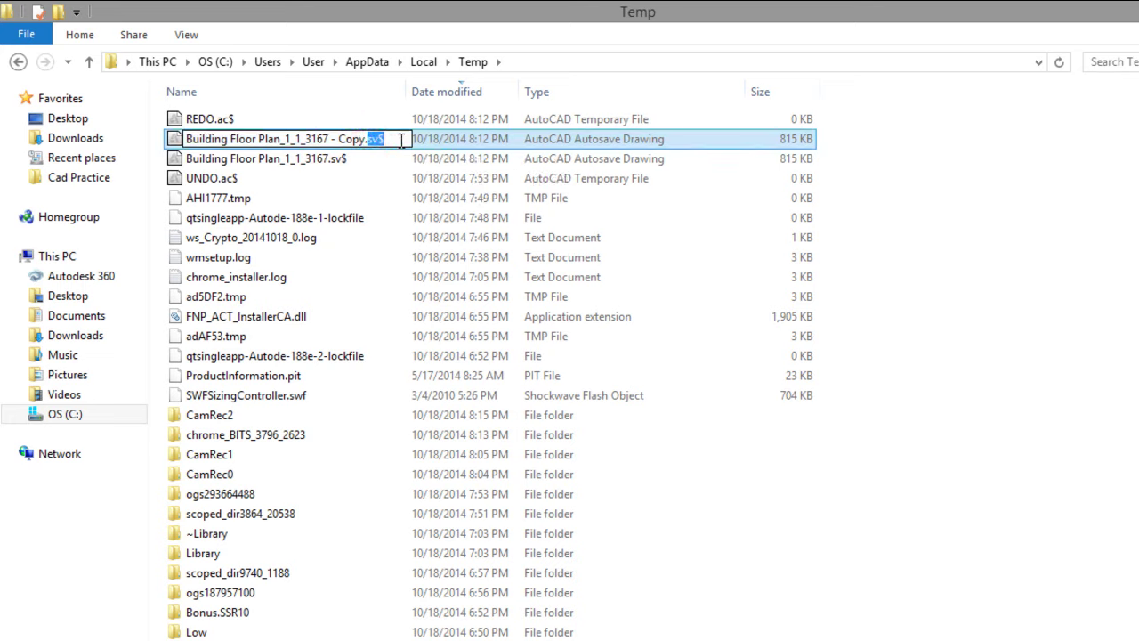
pyautogui.write('dwg')
pyautogui.press('Return')
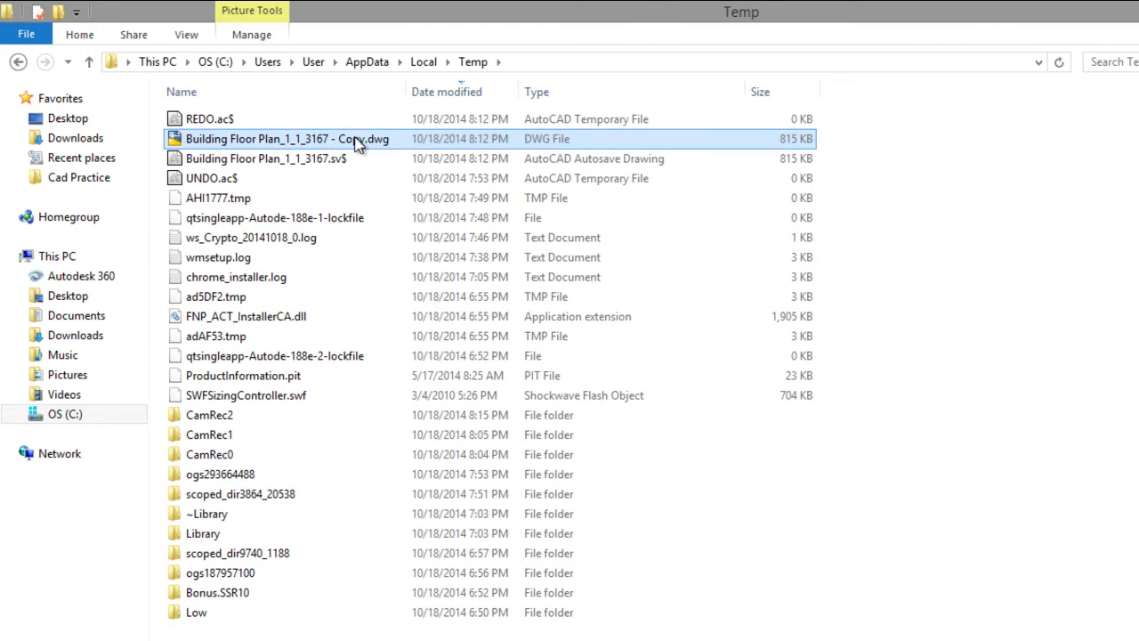
# Open Building Floor Plan_1_1_3167 - Copy.dwg in AutoCAD.
pyautogui.doubleClick(356, 142)
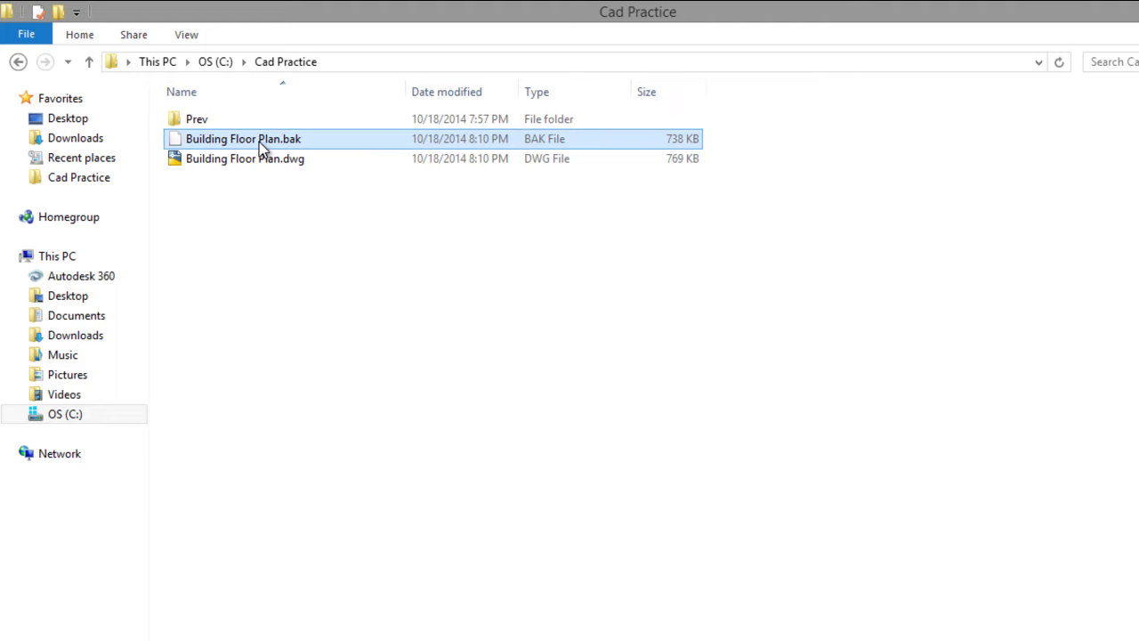
# Copy and paste Building Floor Plan.bak to duplicate it in the Cad Practice folder.
pyautogui.rightClick(259, 141)
pyautogui.click(302, 322)
pyautogui.rightClick(275, 241)
pyautogui.click(321, 372)
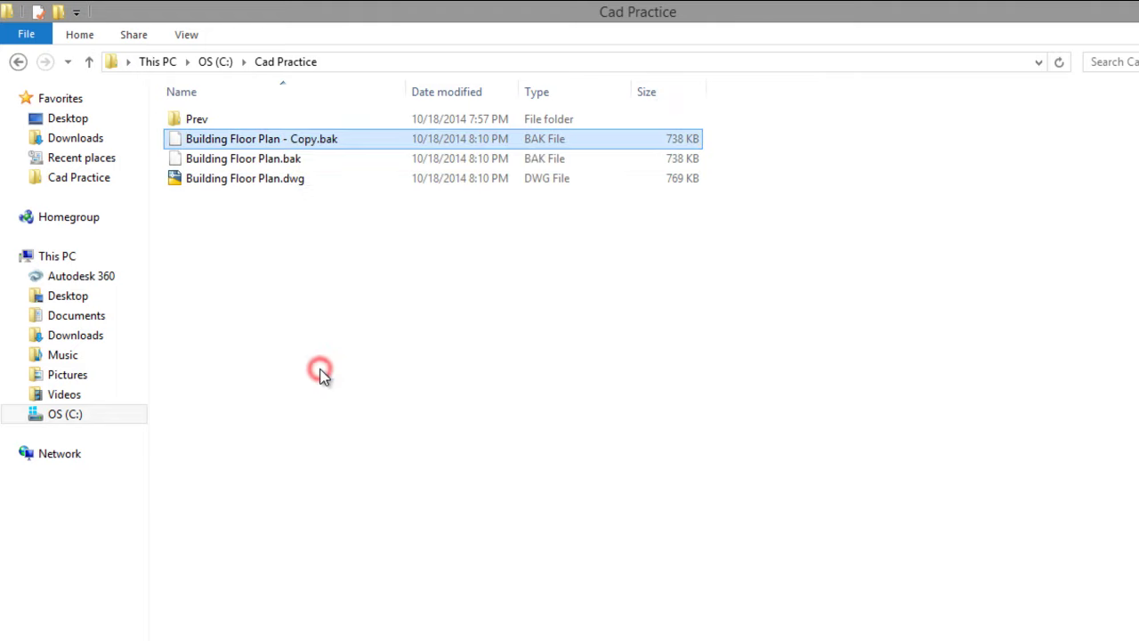
# Rename the backup copy's extension from bak to dwg and confirm the extension change.
pyautogui.click(326, 141)
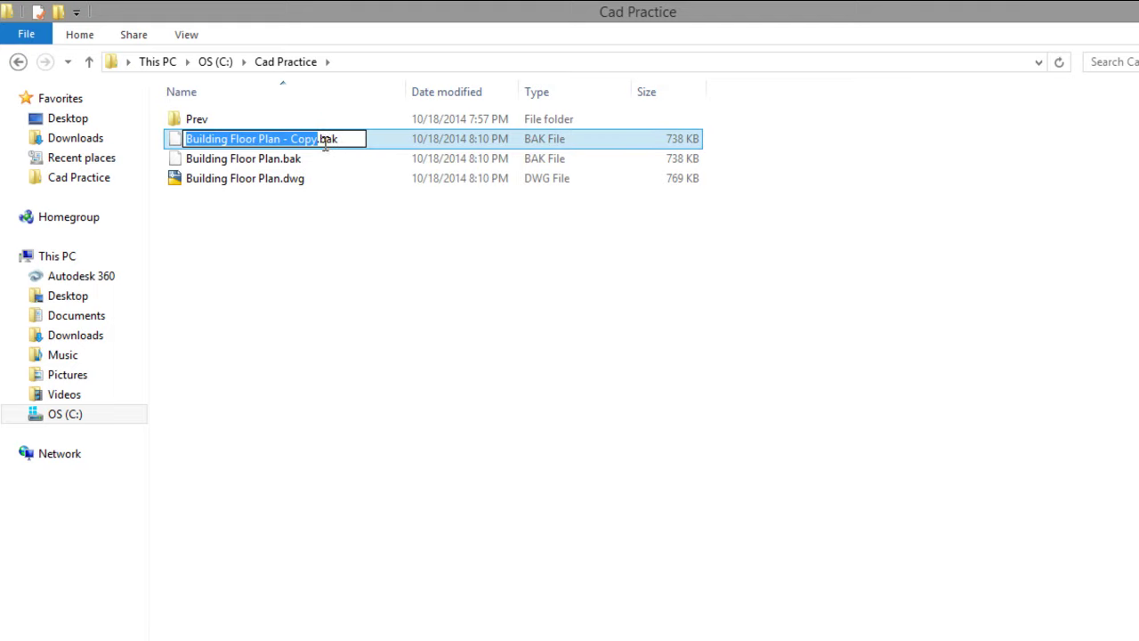
pyautogui.moveTo(321, 142); pyautogui.dragTo(353, 139)
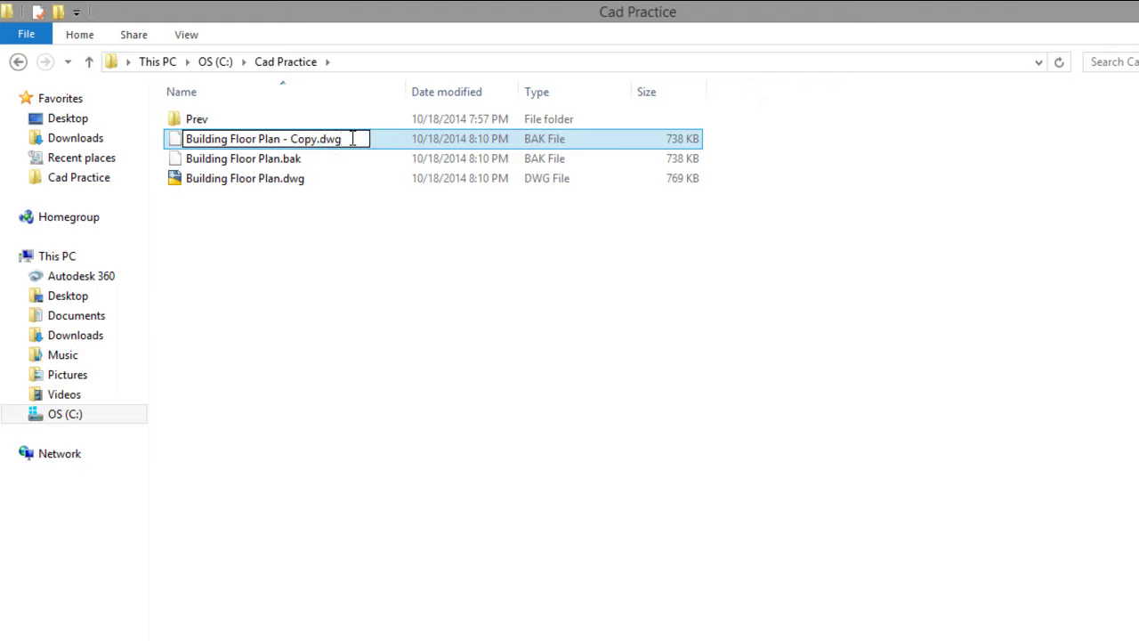
pyautogui.press('Return')
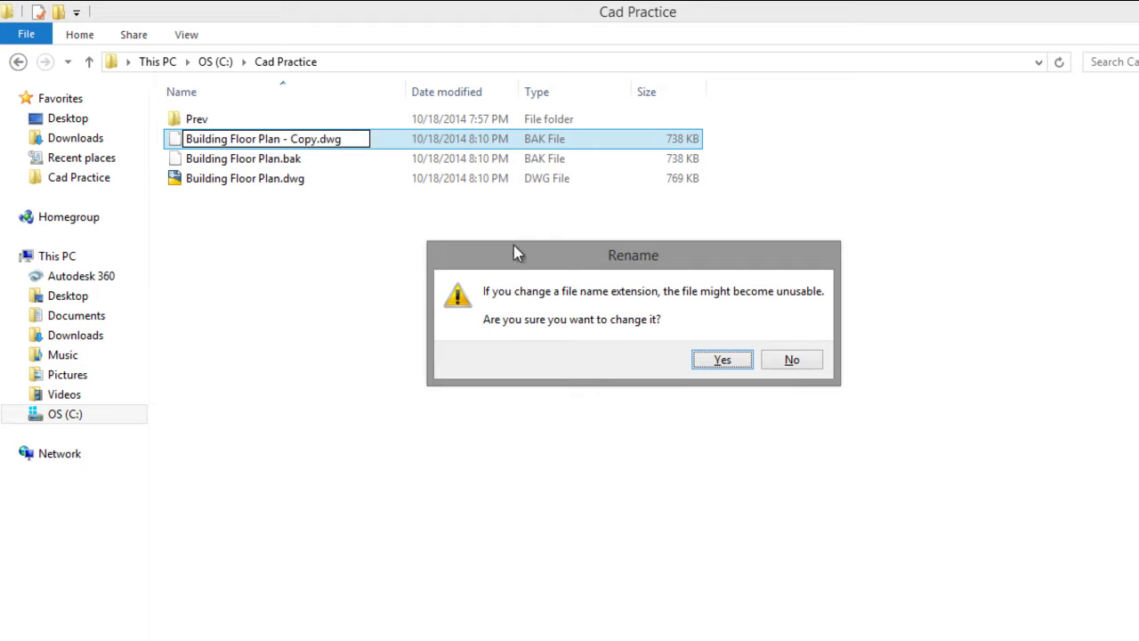
pyautogui.click(698, 360)
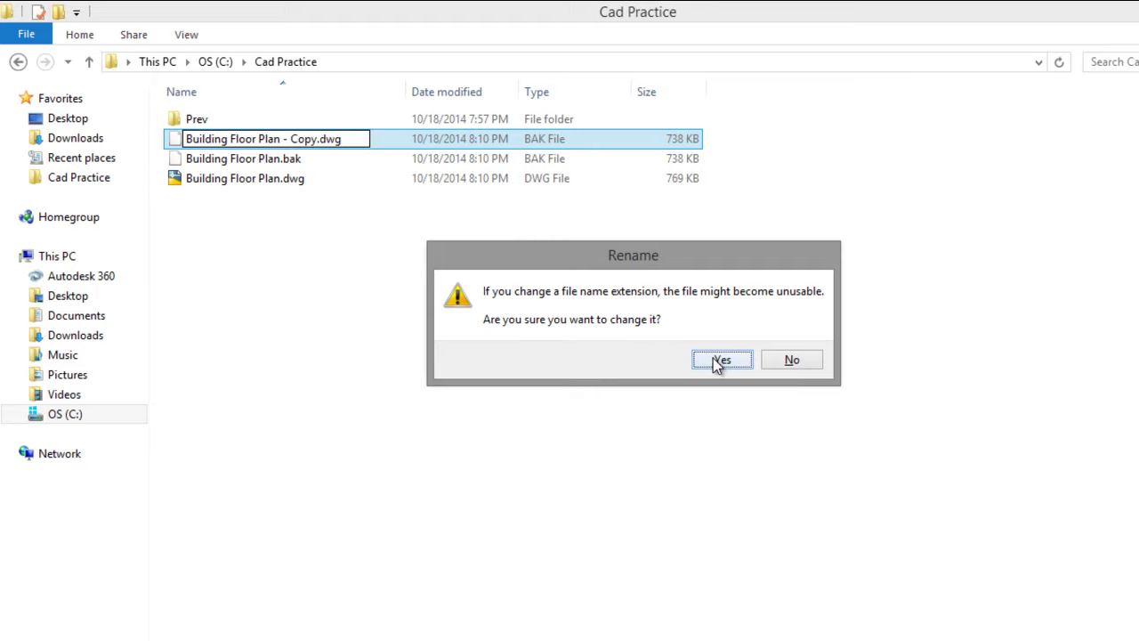
# Open Building Floor Plan - Copy.dwg in AutoCAD and zoom to inspect the recovered plan.
pyautogui.doubleClick(307, 143)
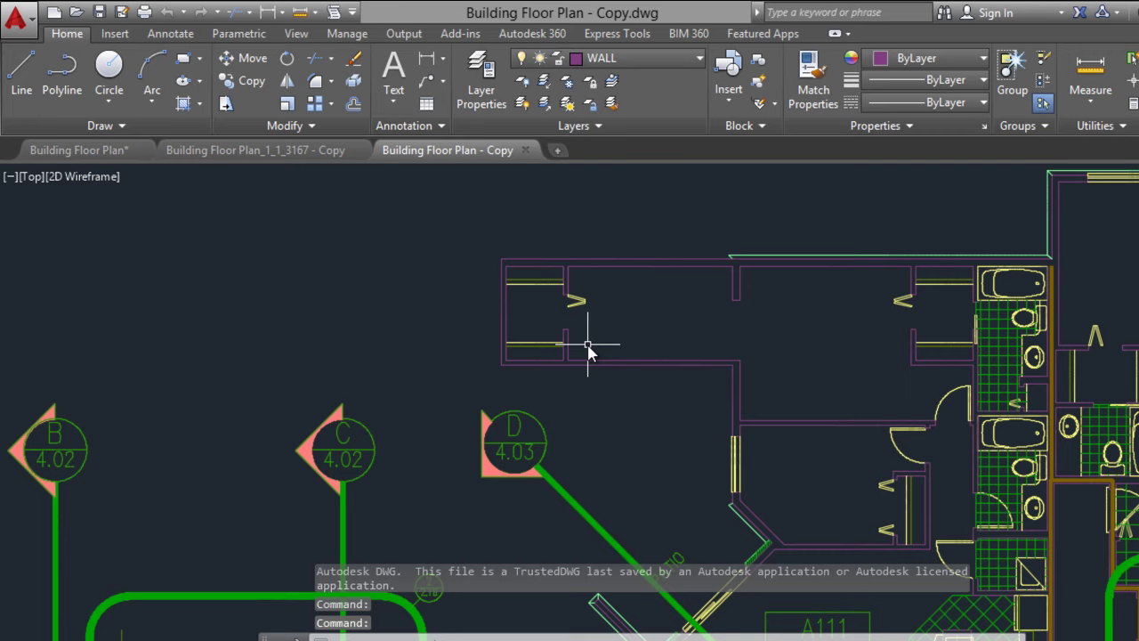
pyautogui.scroll(-5, 587, 345)
pyautogui.scroll(6, 606, 307)
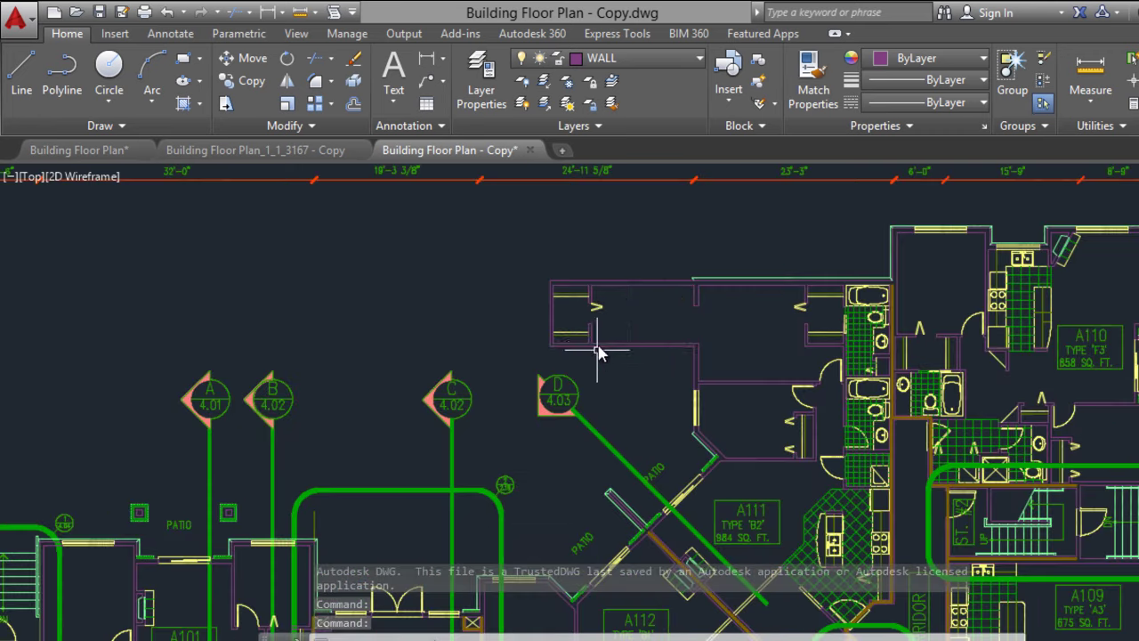